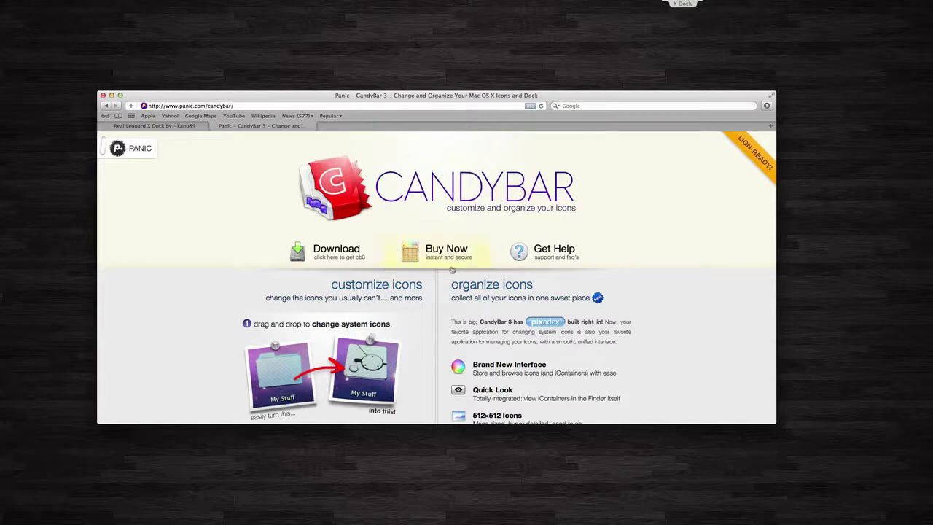
Look at the CandyBar 3 purchase page and return to the product's main page.
mouse_move(362, 266)
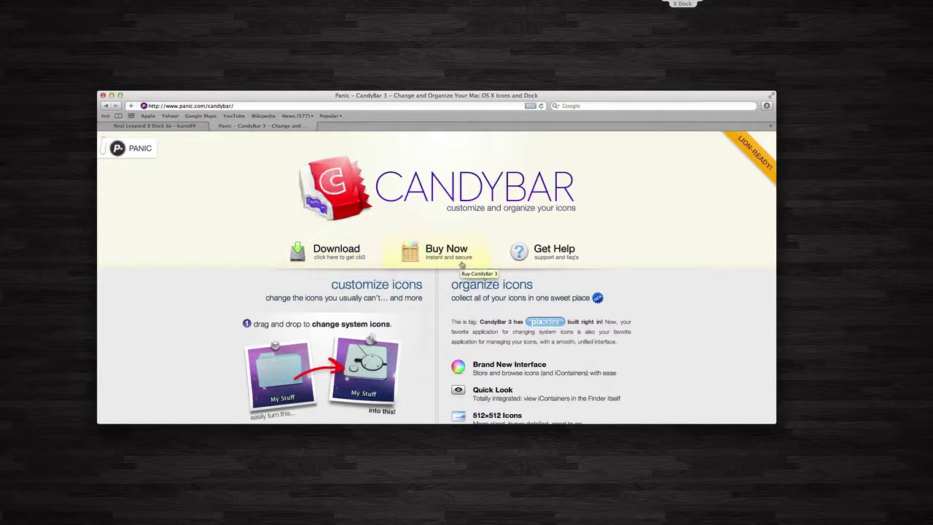
scroll(461, 266, down, 10)
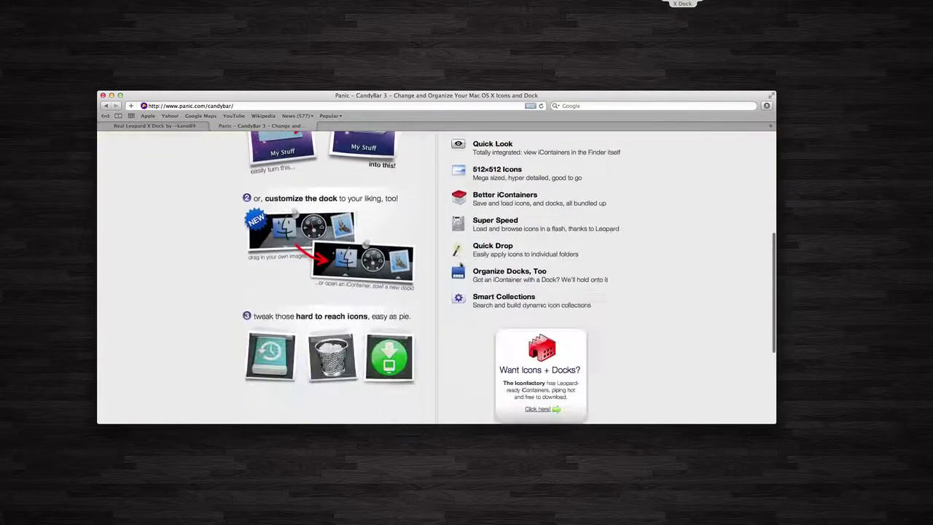
scroll(461, 266, up, 10)
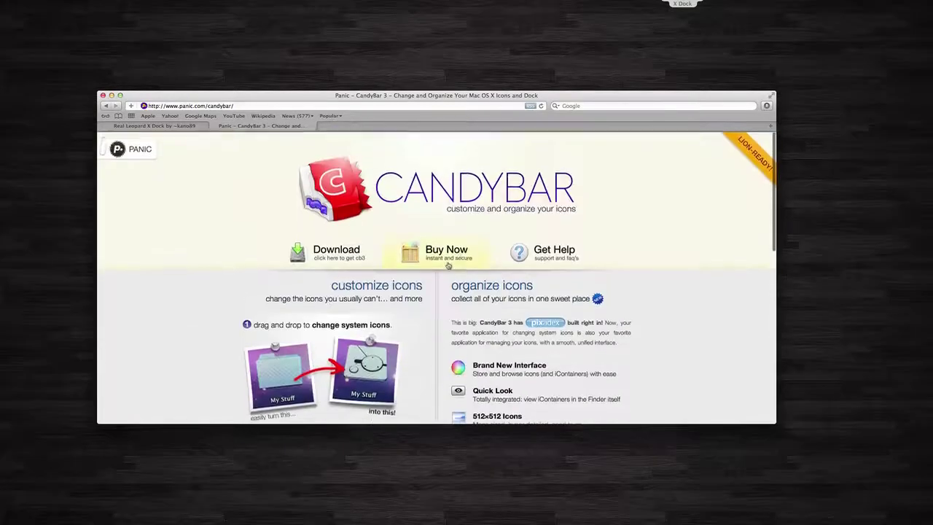
click(448, 265)
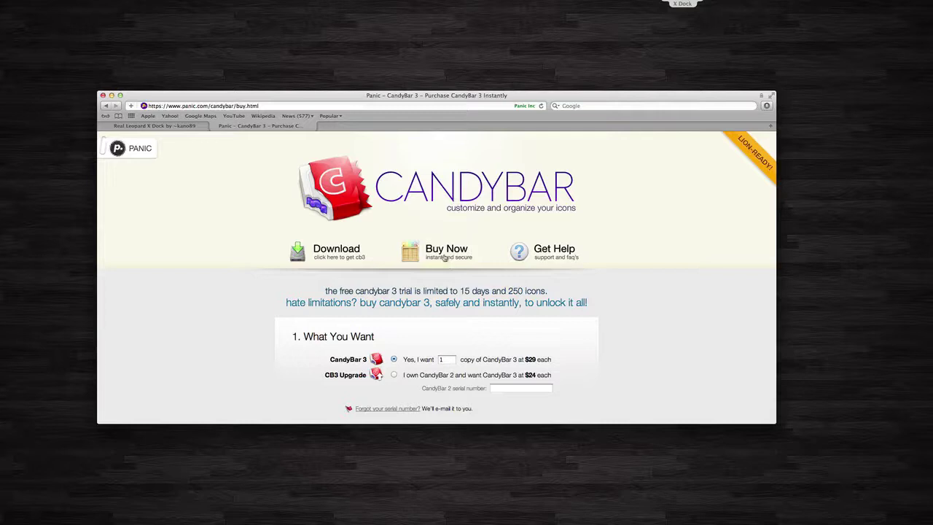
click(349, 204)
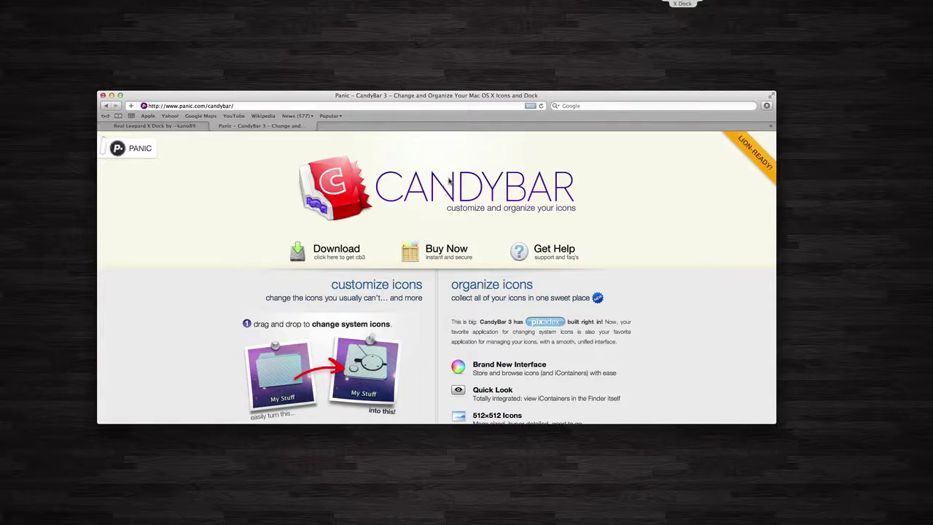
Examine the customization and organization features listed on the CandyBar product page.
scroll(402, 229, down, 5)
scroll(401, 229, down, 4)
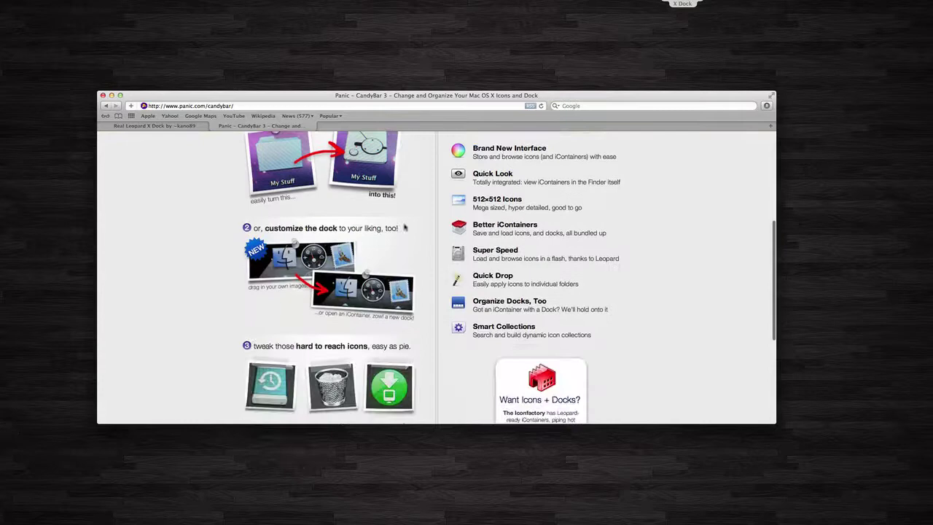
scroll(404, 228, up, 8)
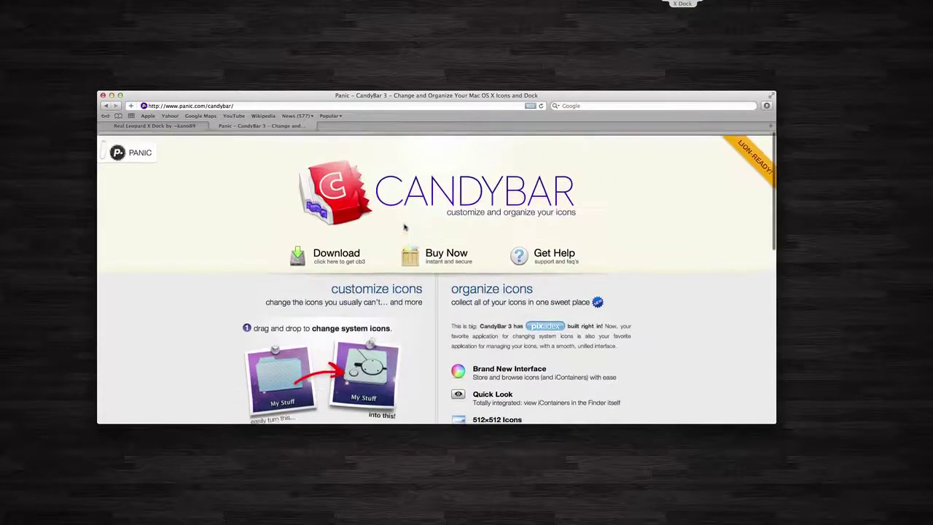
scroll(405, 228, down, 1)
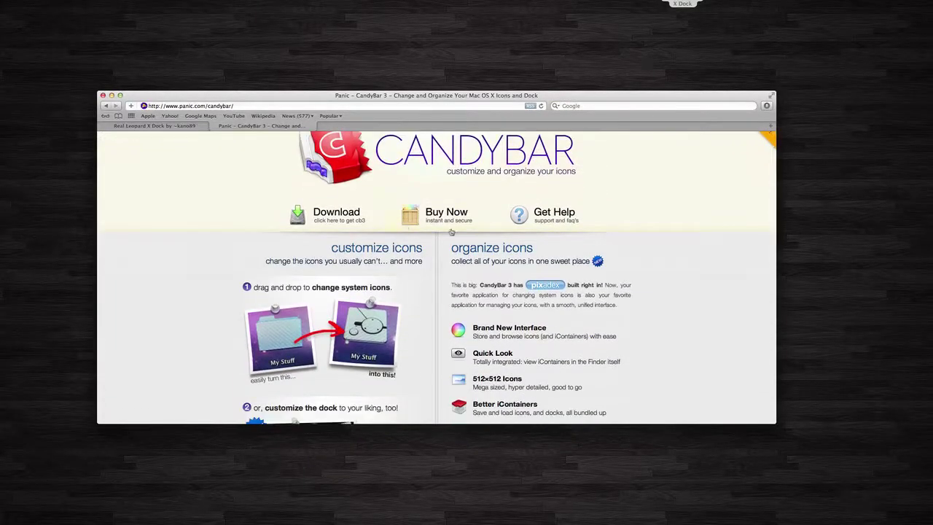
scroll(492, 314, down, 4)
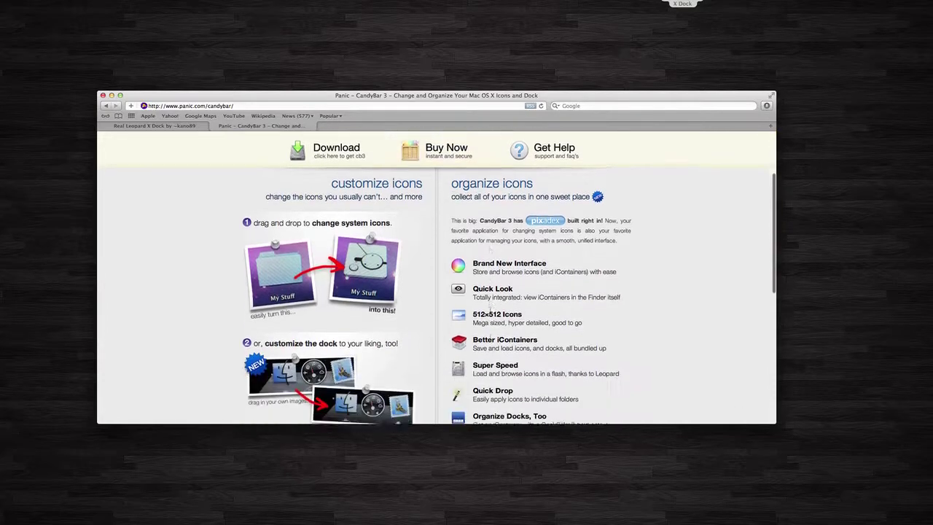
scroll(490, 312, down, 5)
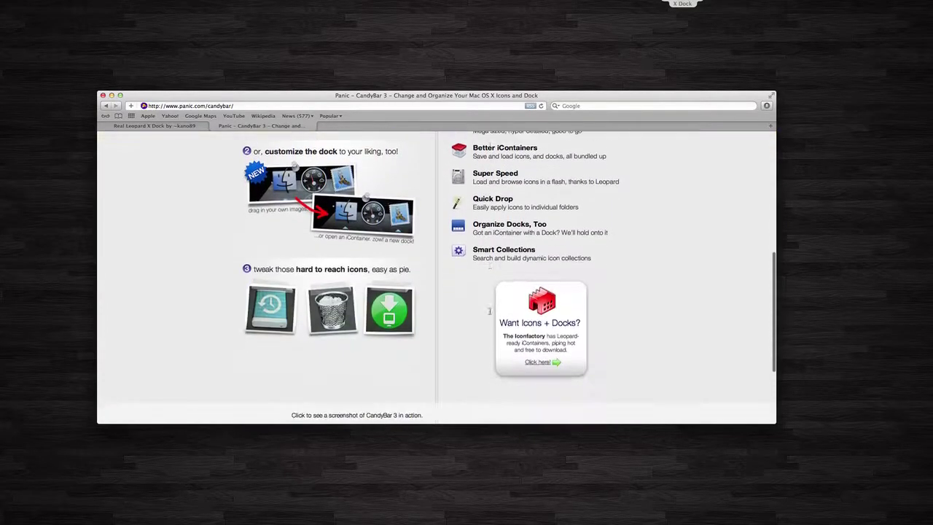
scroll(494, 384, up, 10)
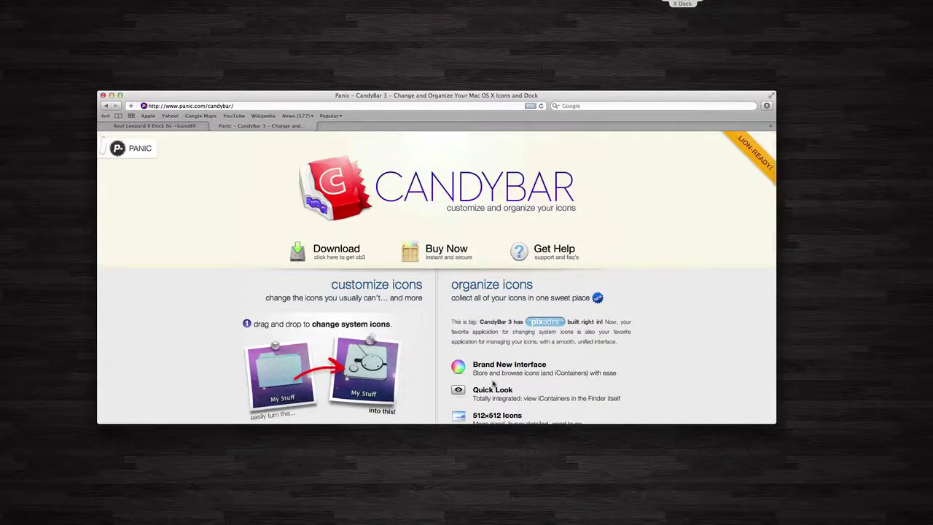
Launch CandyBar and move its window down over the lower part of the browser window.
key(super+space)
text(candy)
key(Return)
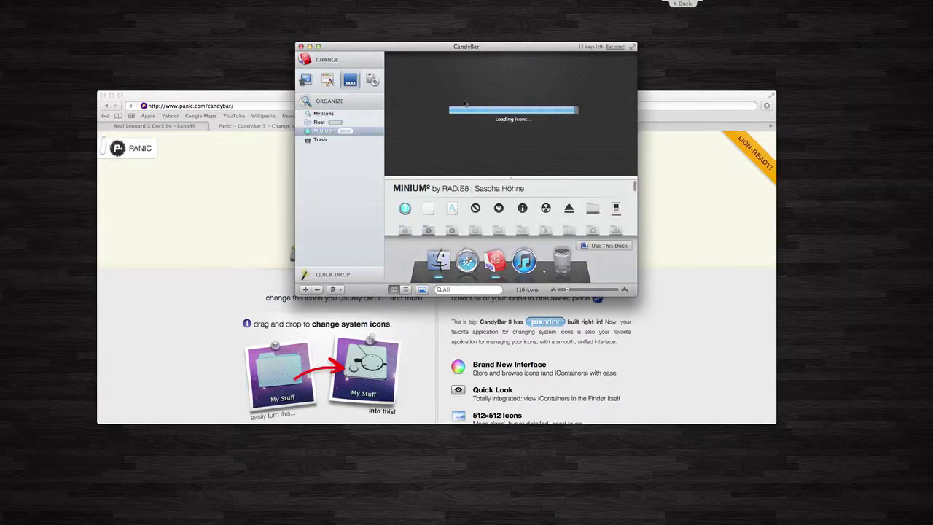
drag(469, 49, 421, 175)
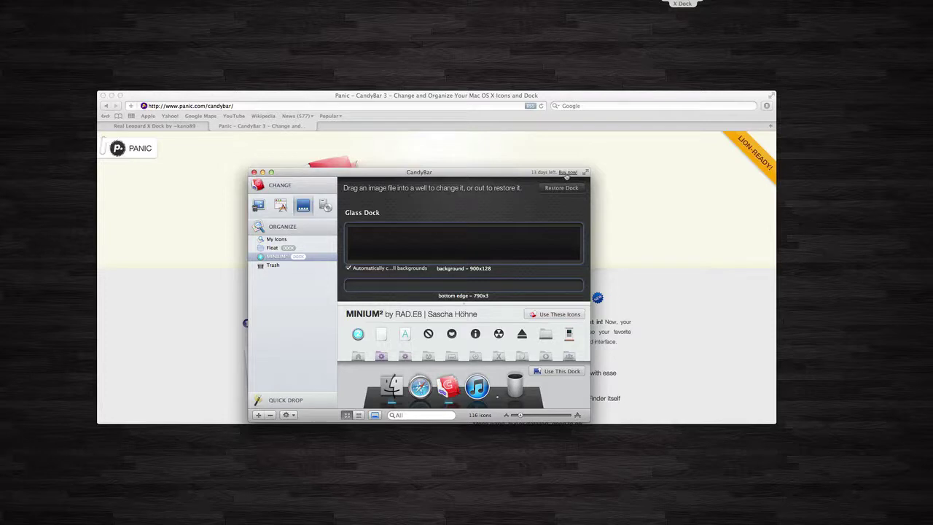
drag(522, 176, 455, 188)
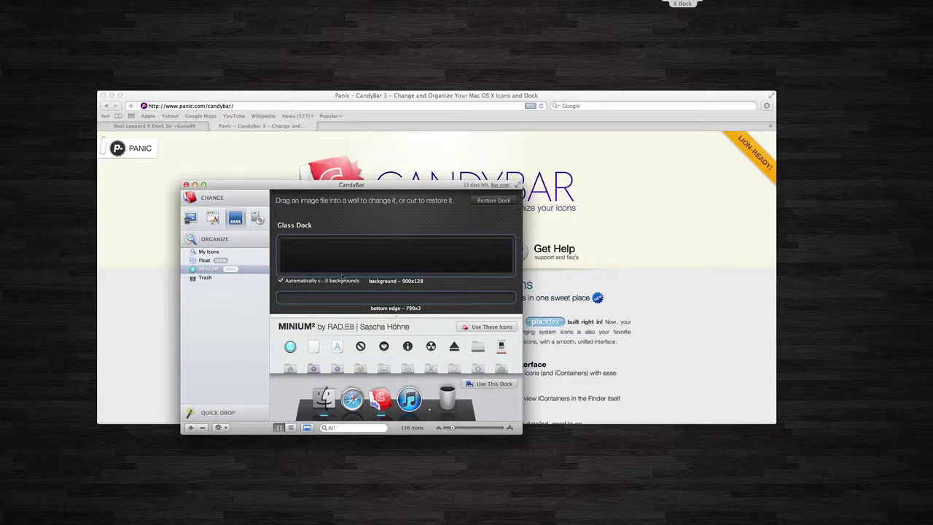
Switch to the browser and view the Real Leopard X Dock page on deviantART.
click(135, 253)
click(168, 127)
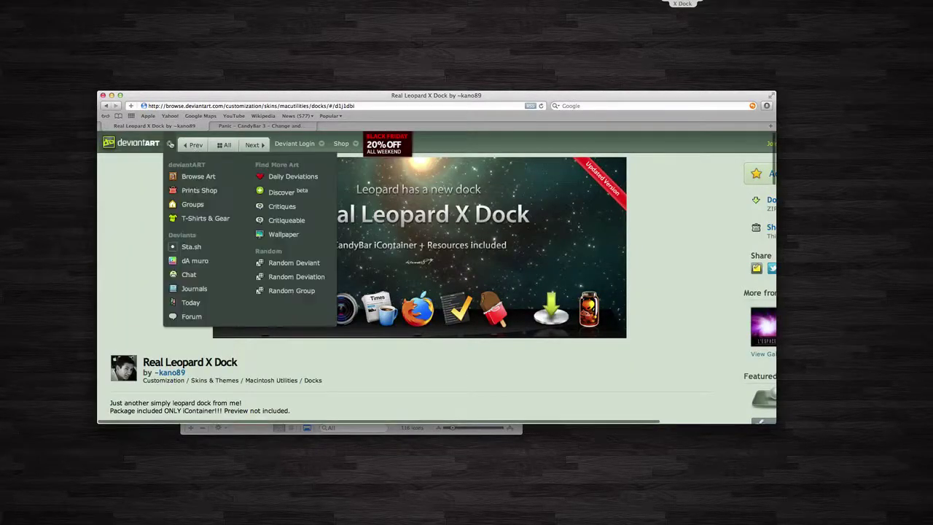
scroll(152, 150, down, 5)
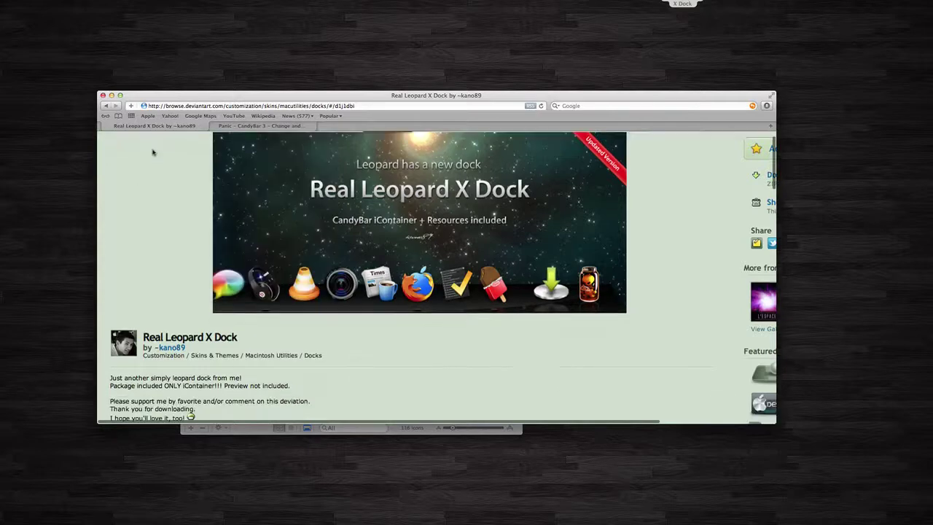
scroll(153, 157, up, 5)
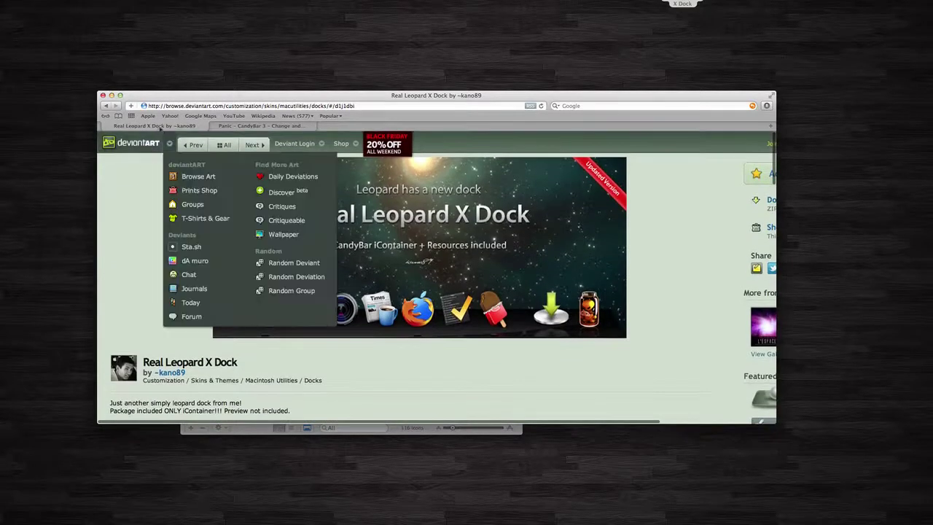
From deviantART's home page, browse Customization, Skins & Themes, Macintosh Utilities, Docks and open the Real Leopard X Dock page.
click(142, 144)
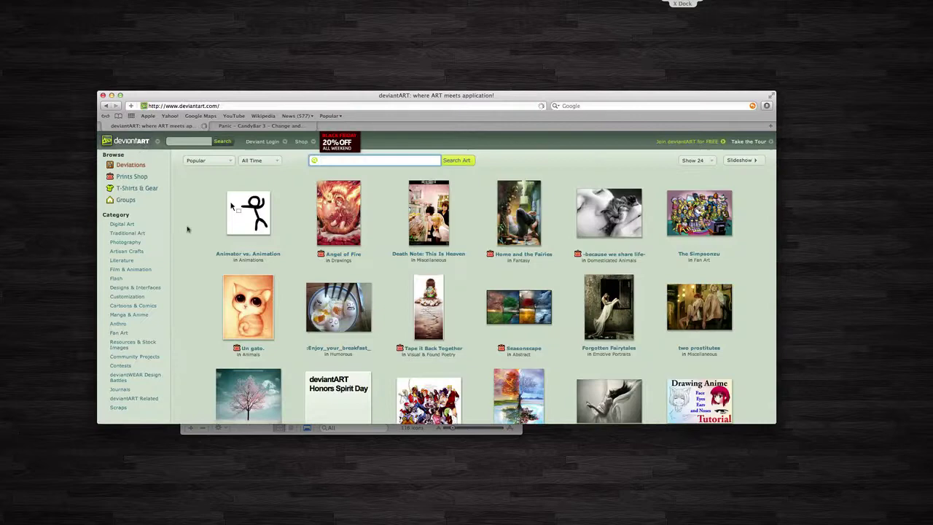
scroll(154, 280, down, 2)
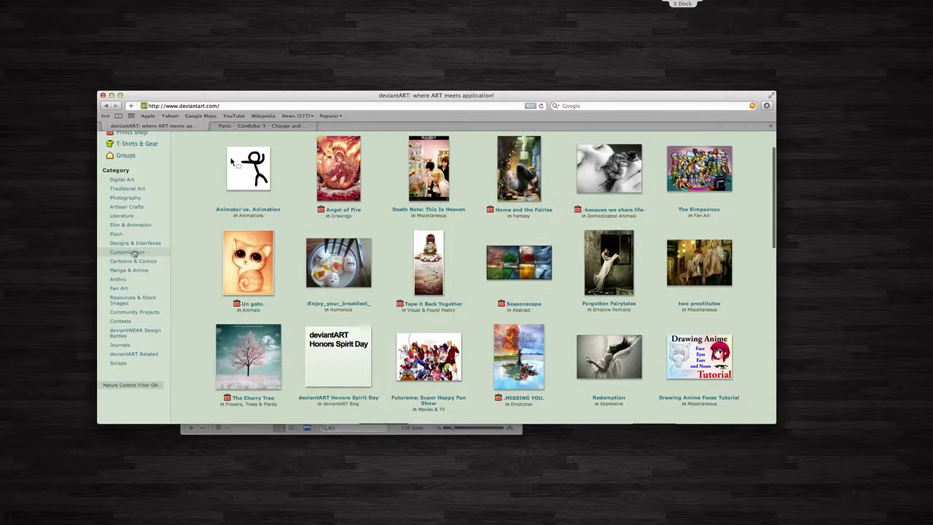
click(134, 252)
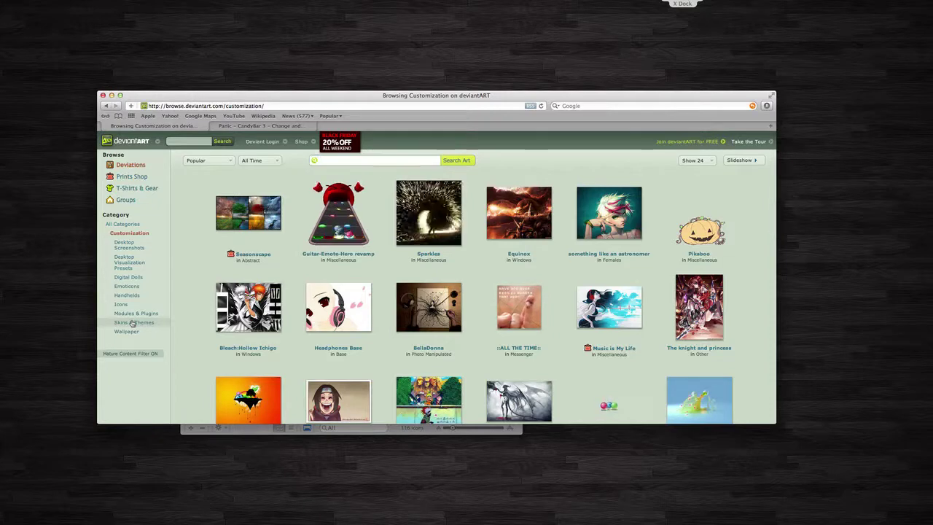
click(132, 323)
scroll(139, 292, down, 5)
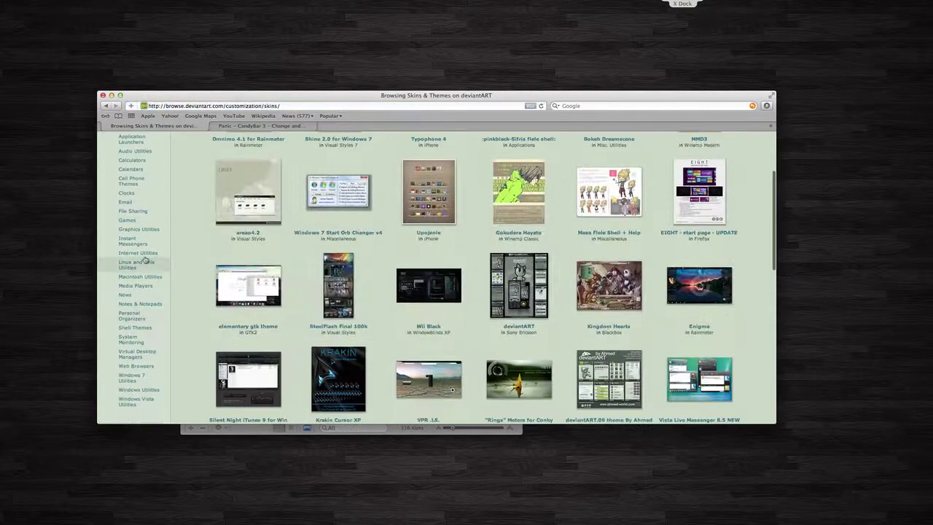
click(149, 281)
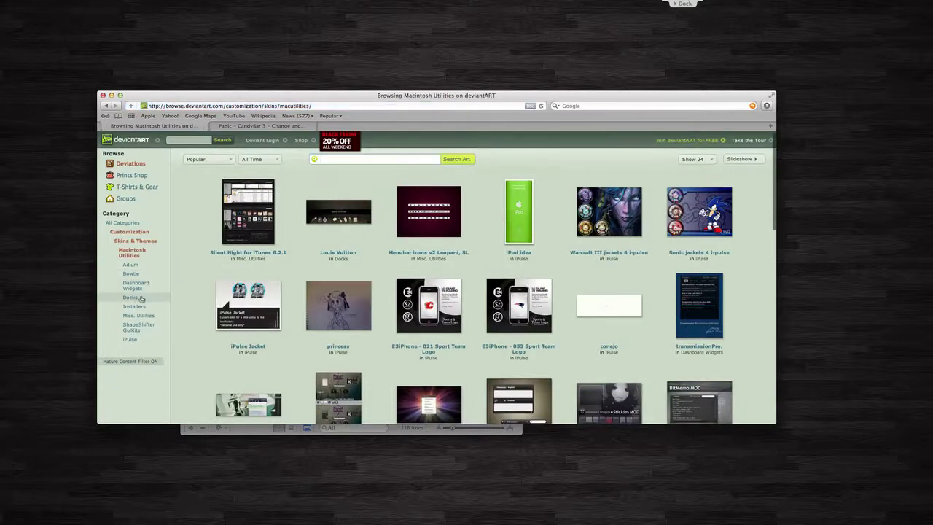
click(131, 297)
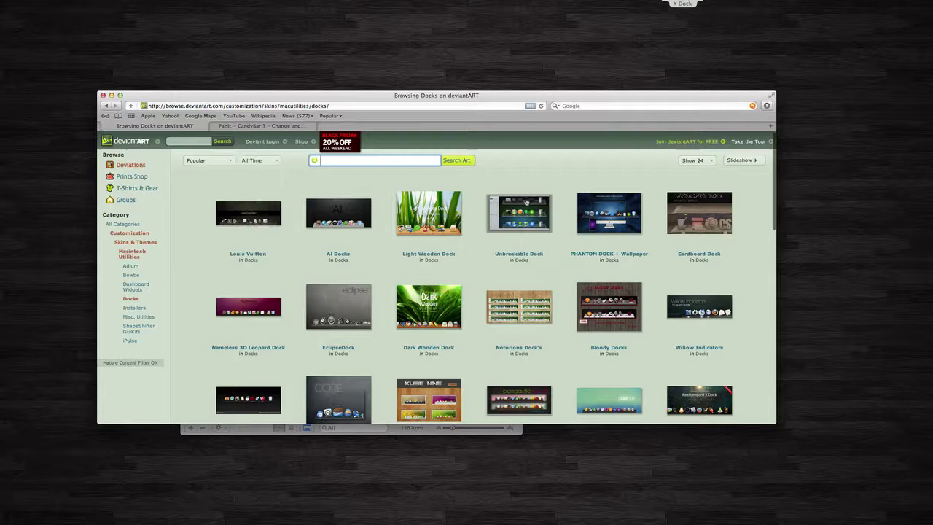
scroll(747, 403, down, 1)
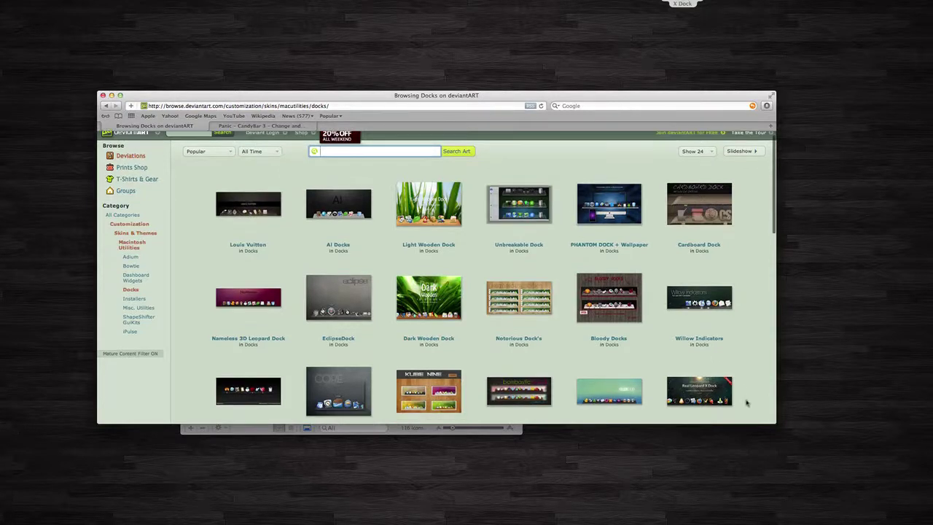
click(715, 395)
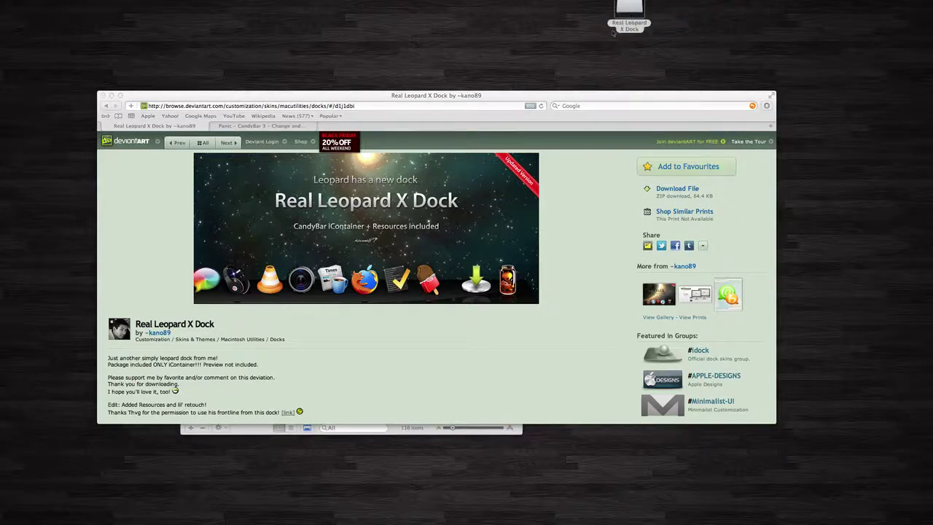
Open the Real Leopard X Dock folder on the desktop and inspect the images in its Real Leopard X Dock Resources subfolder.
click(616, 29)
click(410, 430)
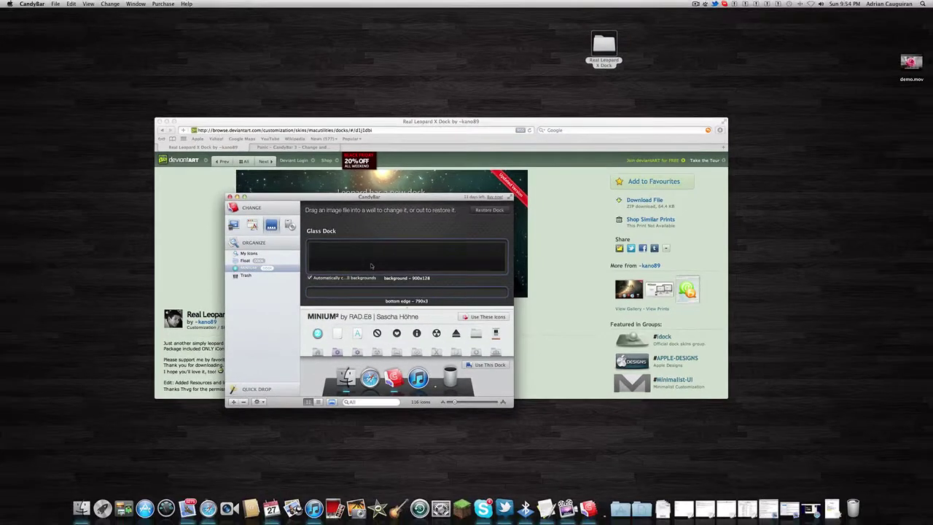
scroll(354, 262, down, 2)
double_click(605, 53)
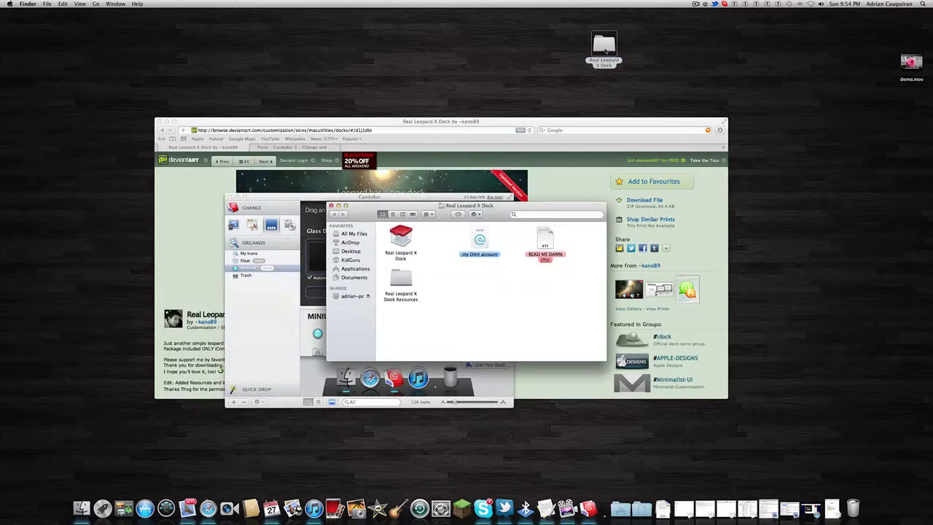
drag(503, 206, 689, 237)
click(594, 312)
double_click(594, 312)
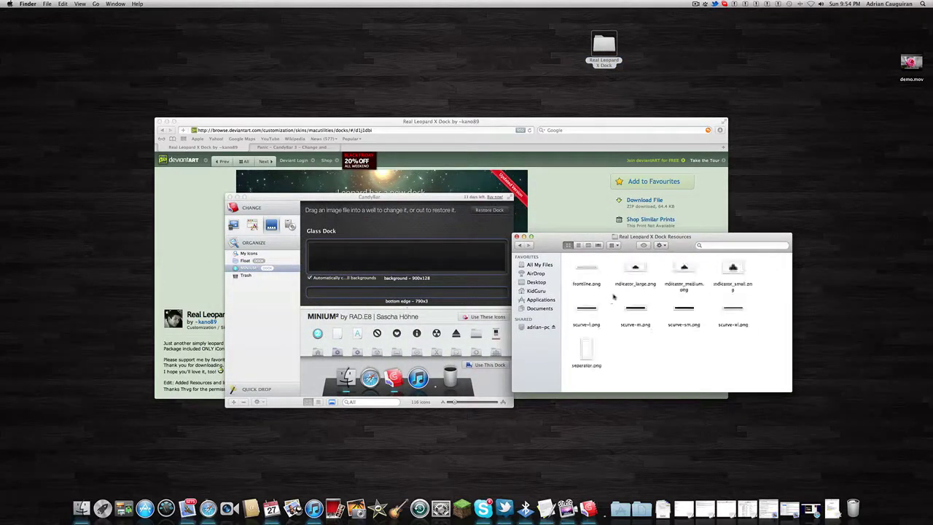
click(626, 310)
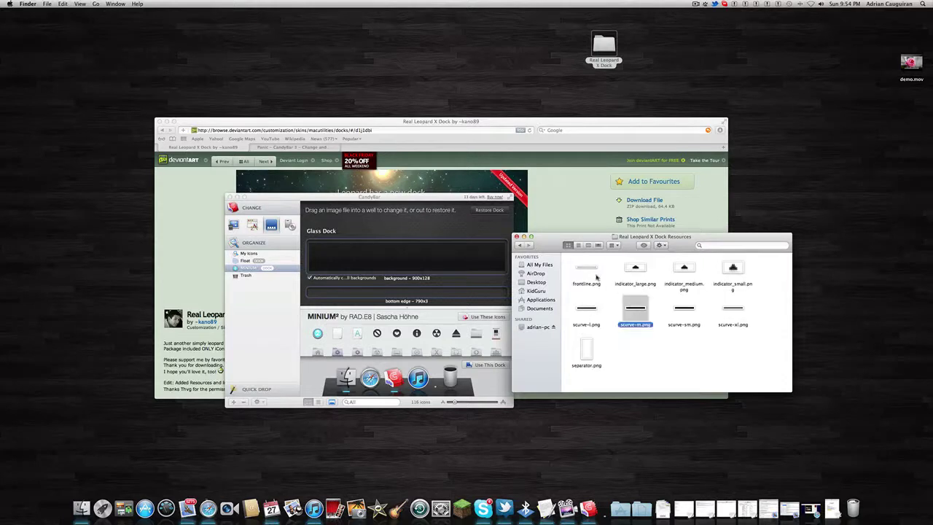
click(567, 261)
Go back to the Real Leopard X Dock folder and load its Real Leopard X Dock iContainer into CandyBar.
click(520, 247)
double_click(586, 269)
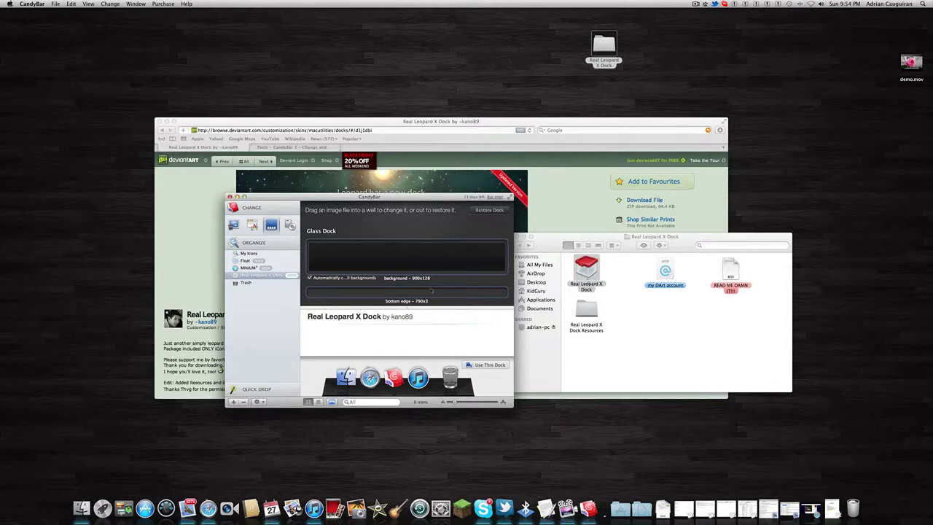
drag(382, 200, 340, 201)
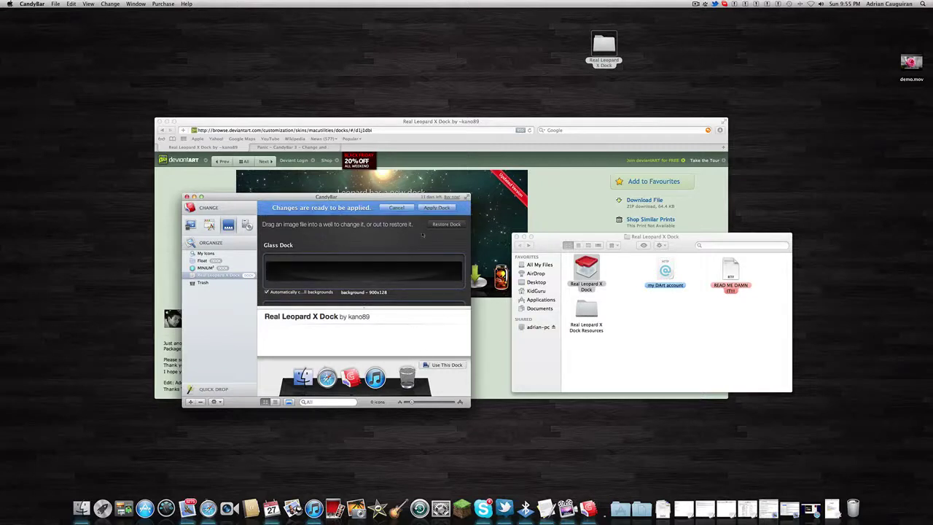
Apply the Real Leopard X Dock to the system, authorize the change with the account password, and relaunch the Dock.
click(439, 210)
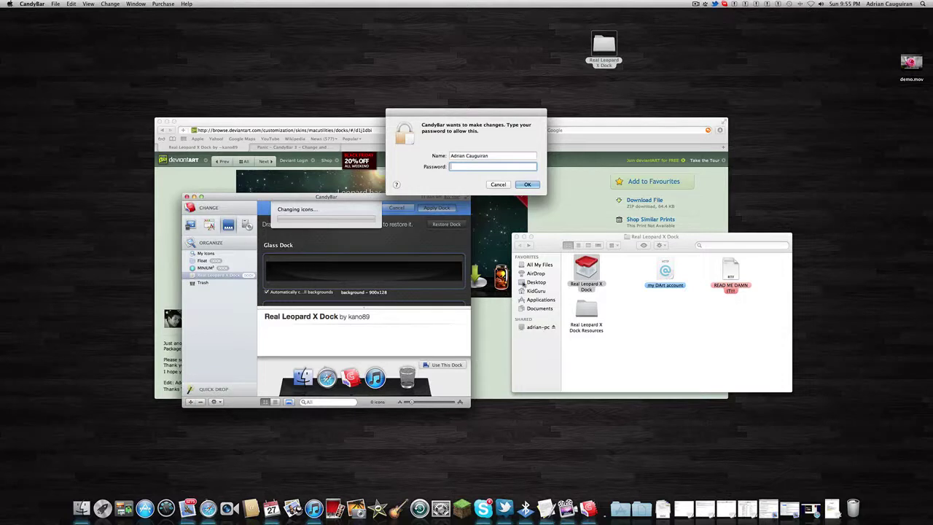
click(527, 184)
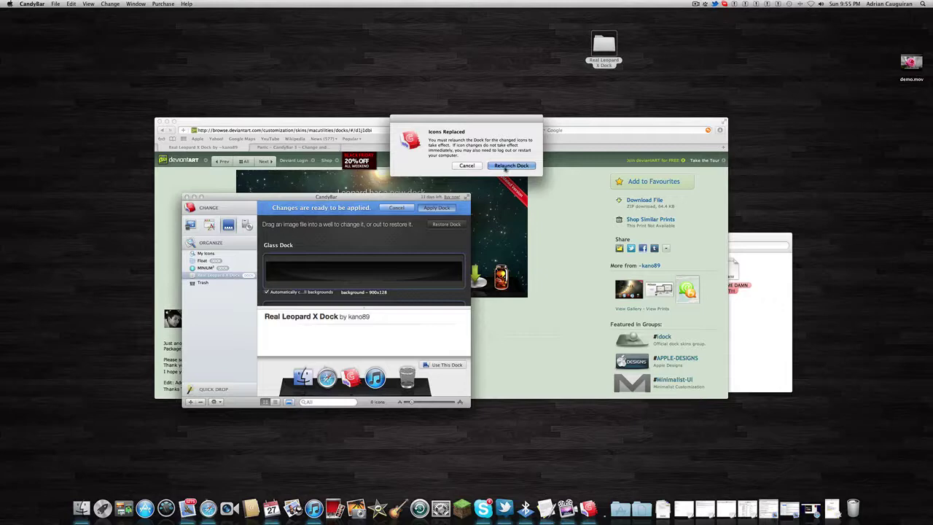
click(511, 165)
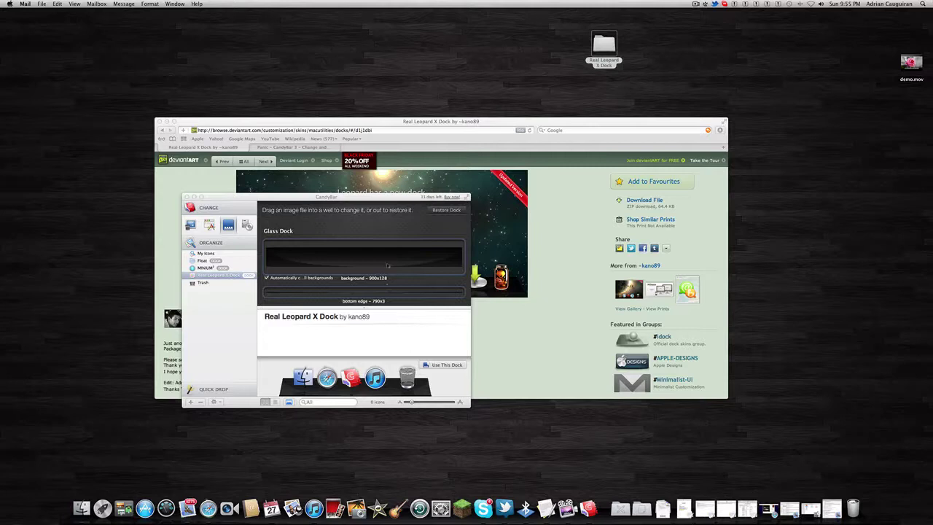
Check the remaining dock settings in CandyBar and arrange its window side by side with the browser window.
scroll(390, 306, down, 10)
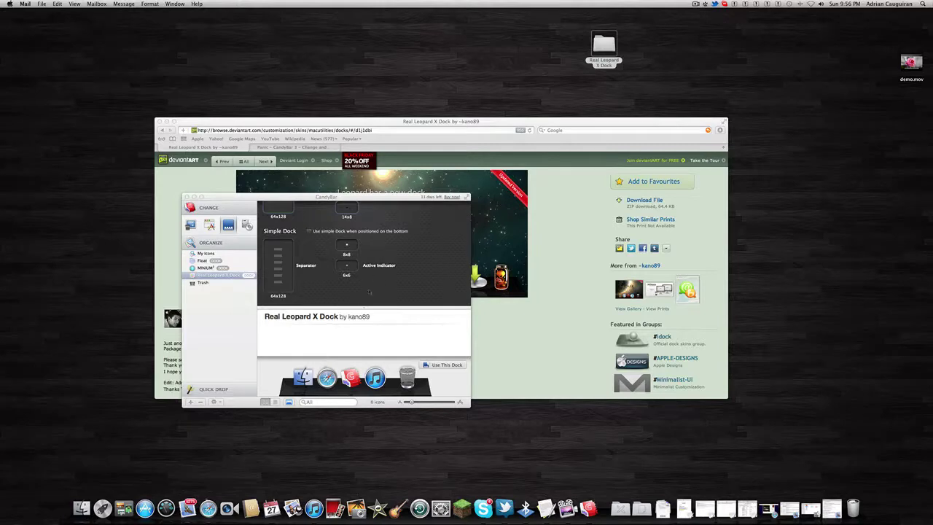
drag(358, 195, 250, 161)
drag(279, 124, 435, 191)
drag(276, 164, 229, 121)
drag(390, 193, 400, 82)
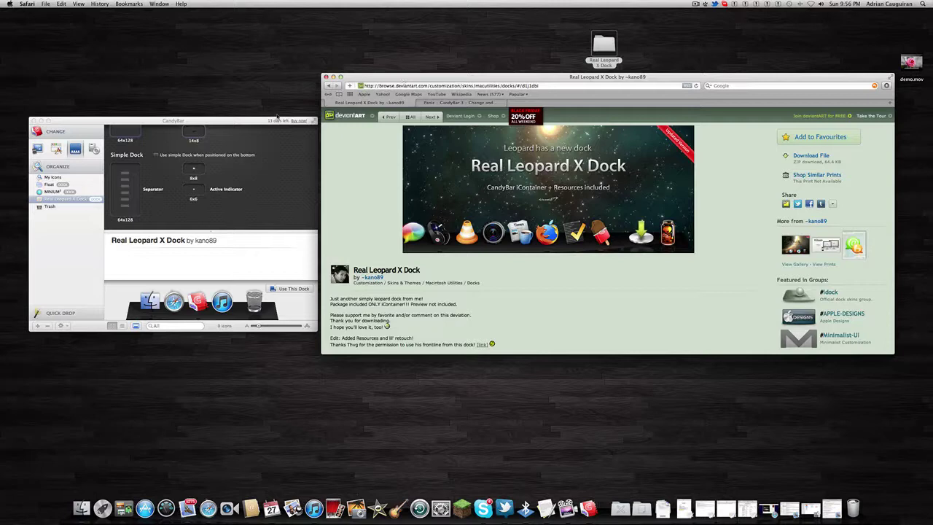
click(254, 120)
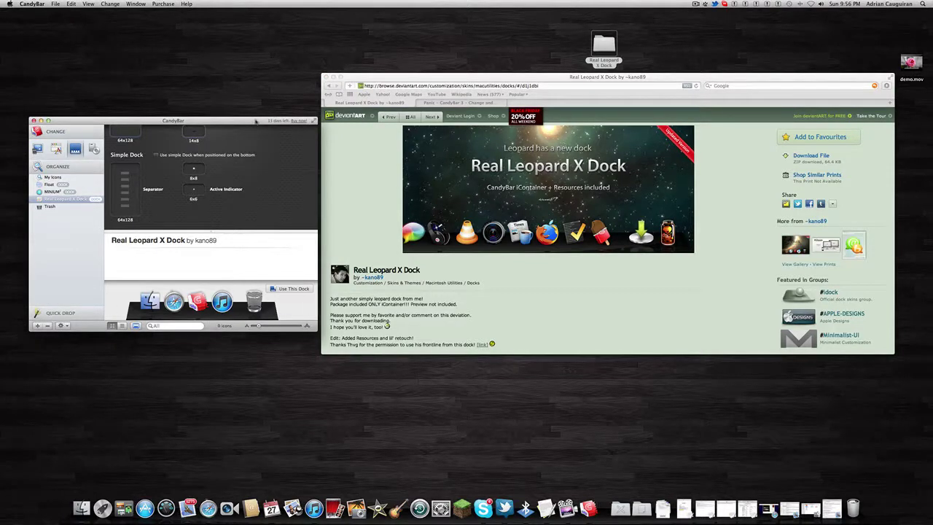
scroll(775, 335, up, 2)
scroll(467, 302, up, 2)
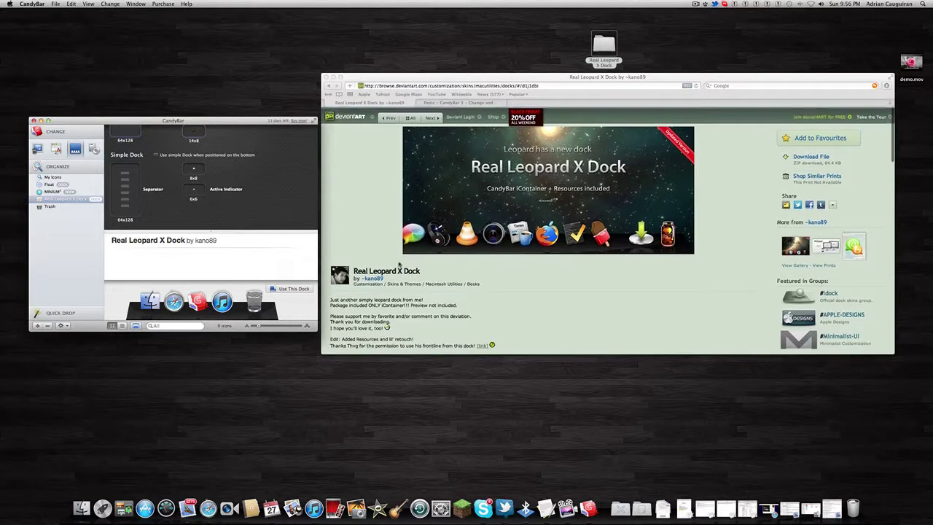